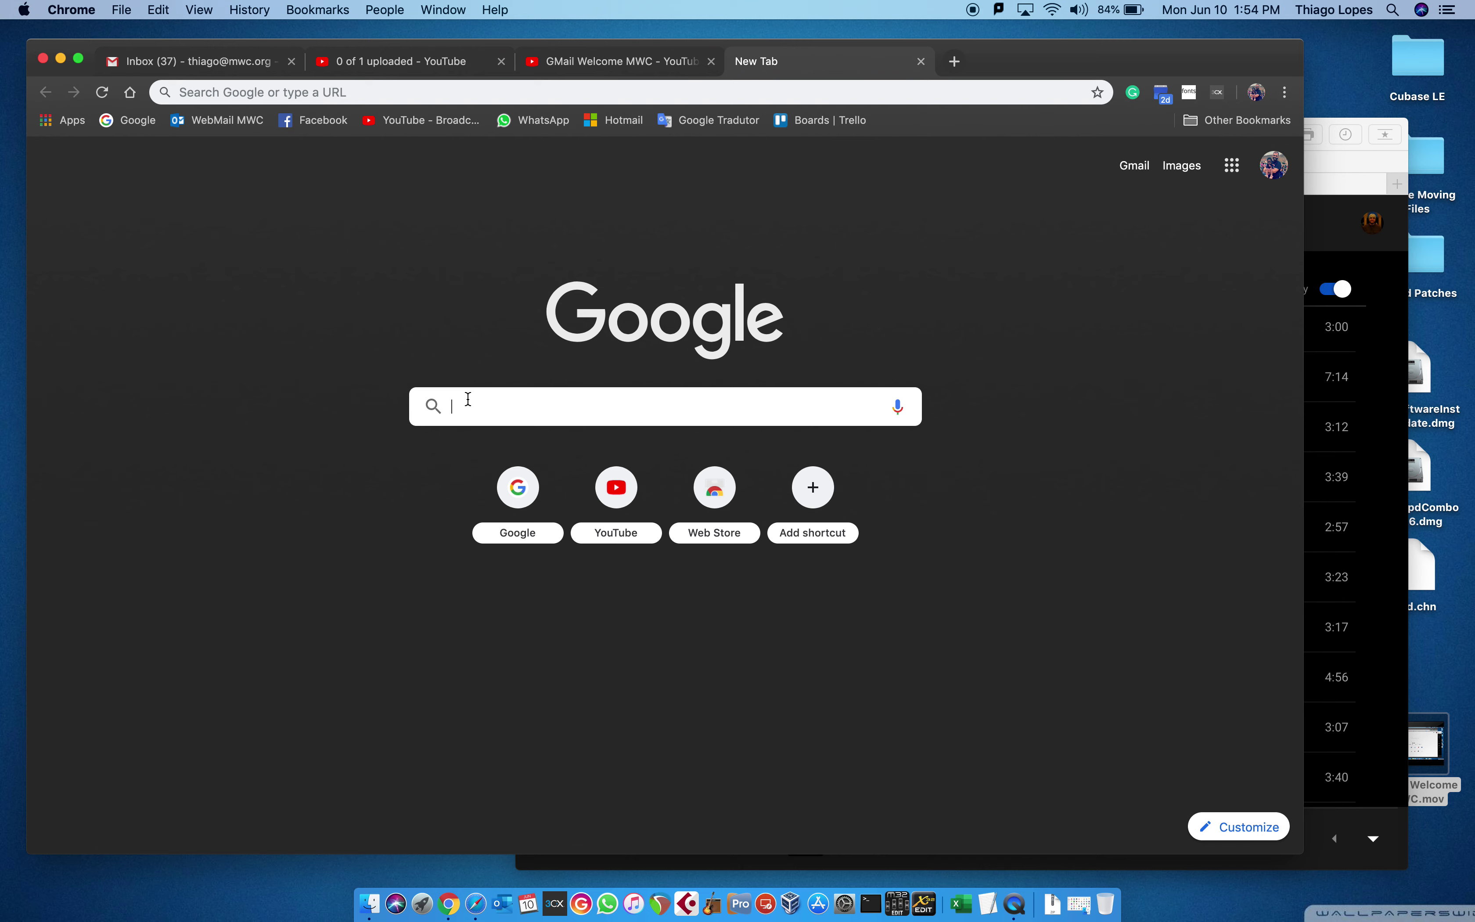
Step: Search Google for 'GSuite Training' and scroll through the results
type("G")
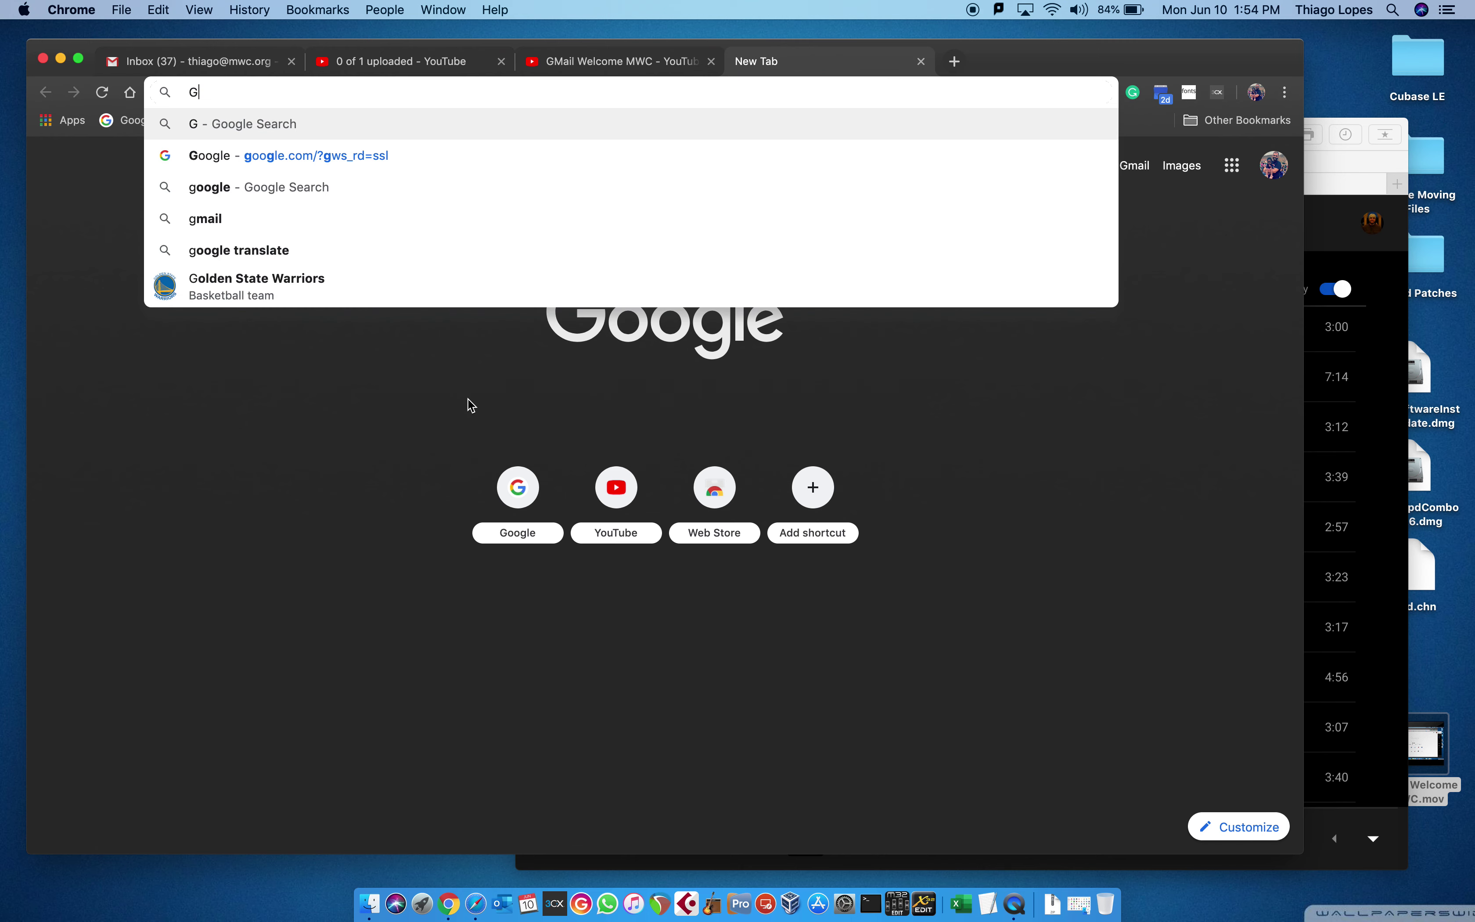
type("Suite Training")
key("Return")
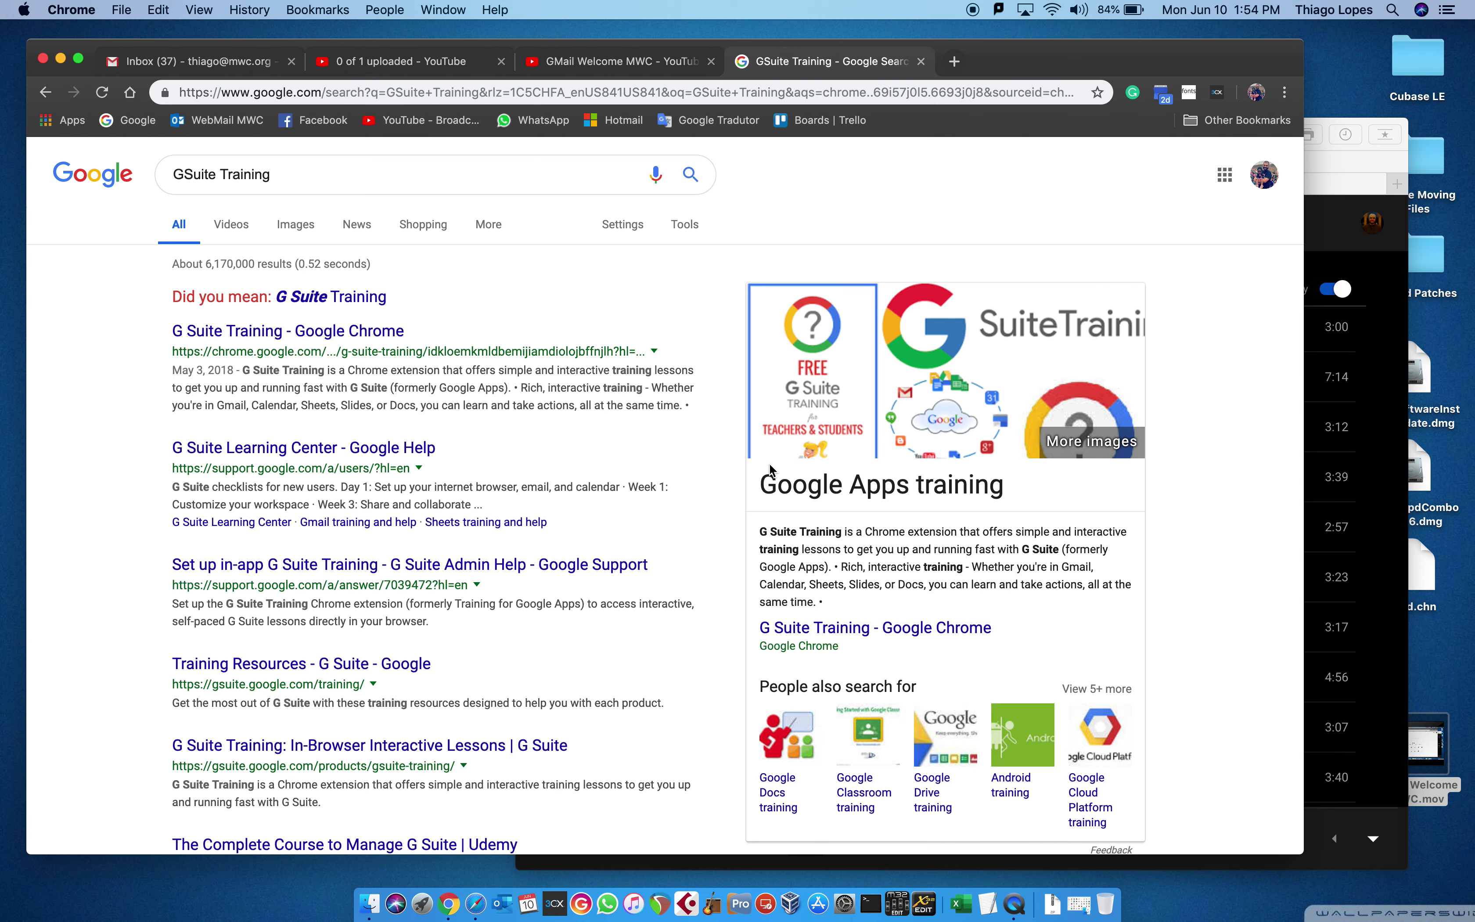
scroll(770, 469, "down", 1)
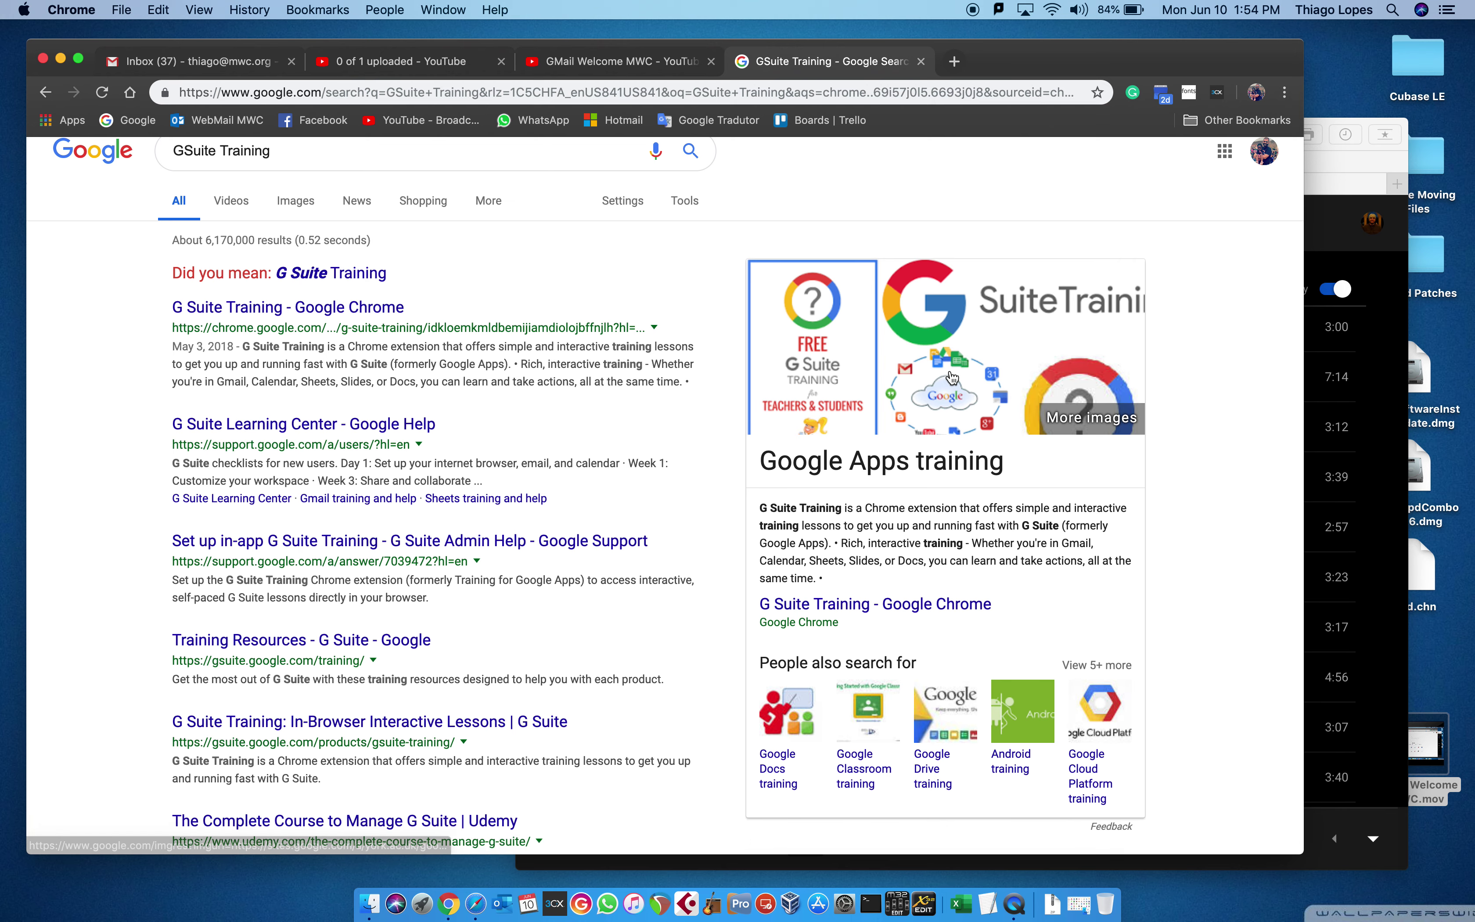
left_click(874, 604)
left_click(1015, 295)
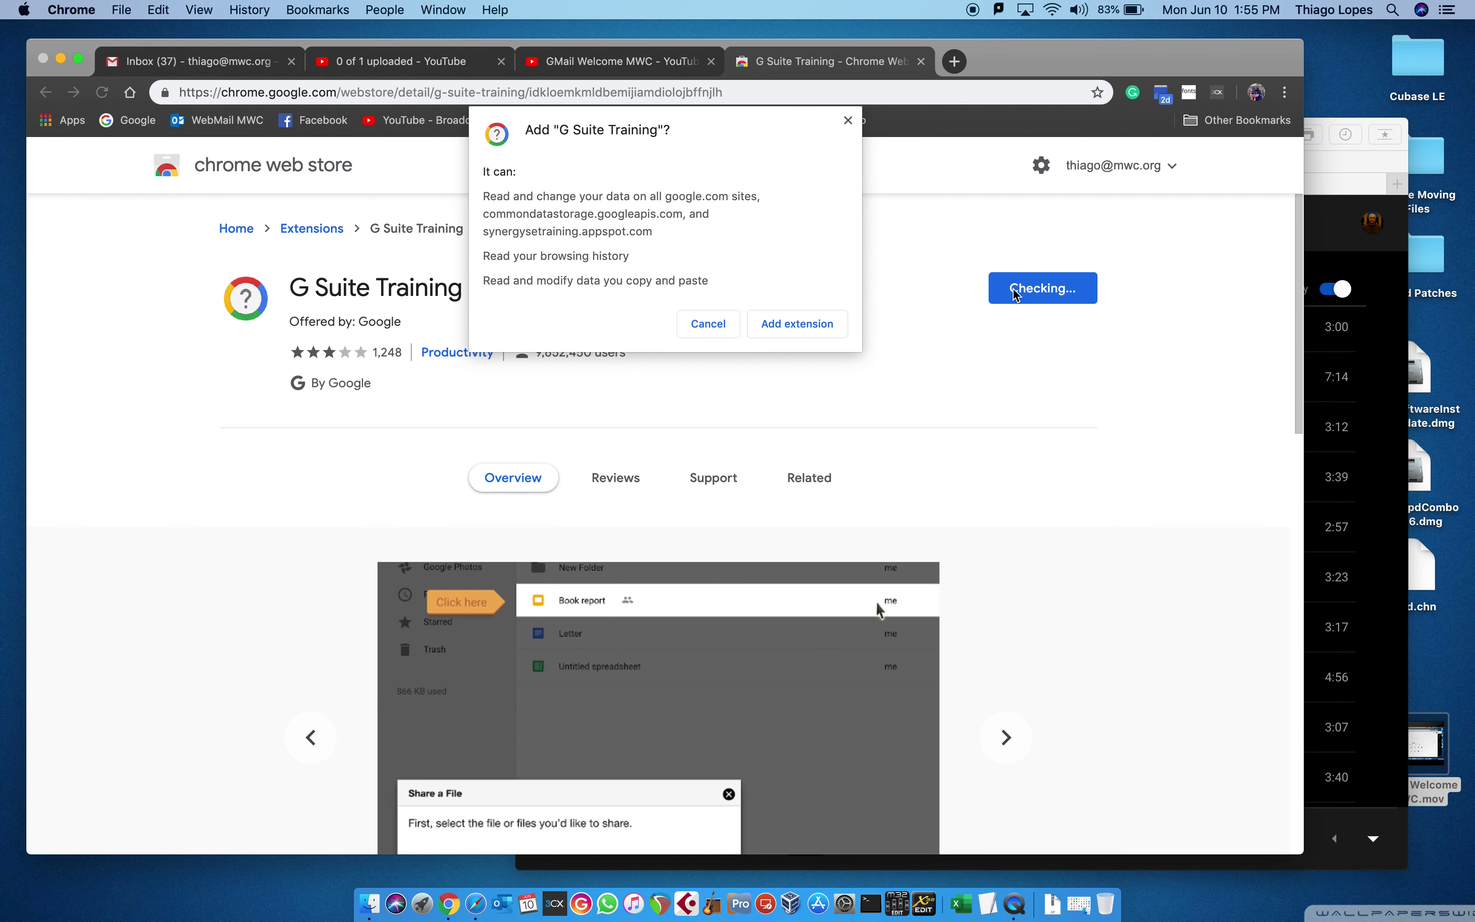
left_click(797, 323)
left_click(809, 478)
right_click(1217, 92)
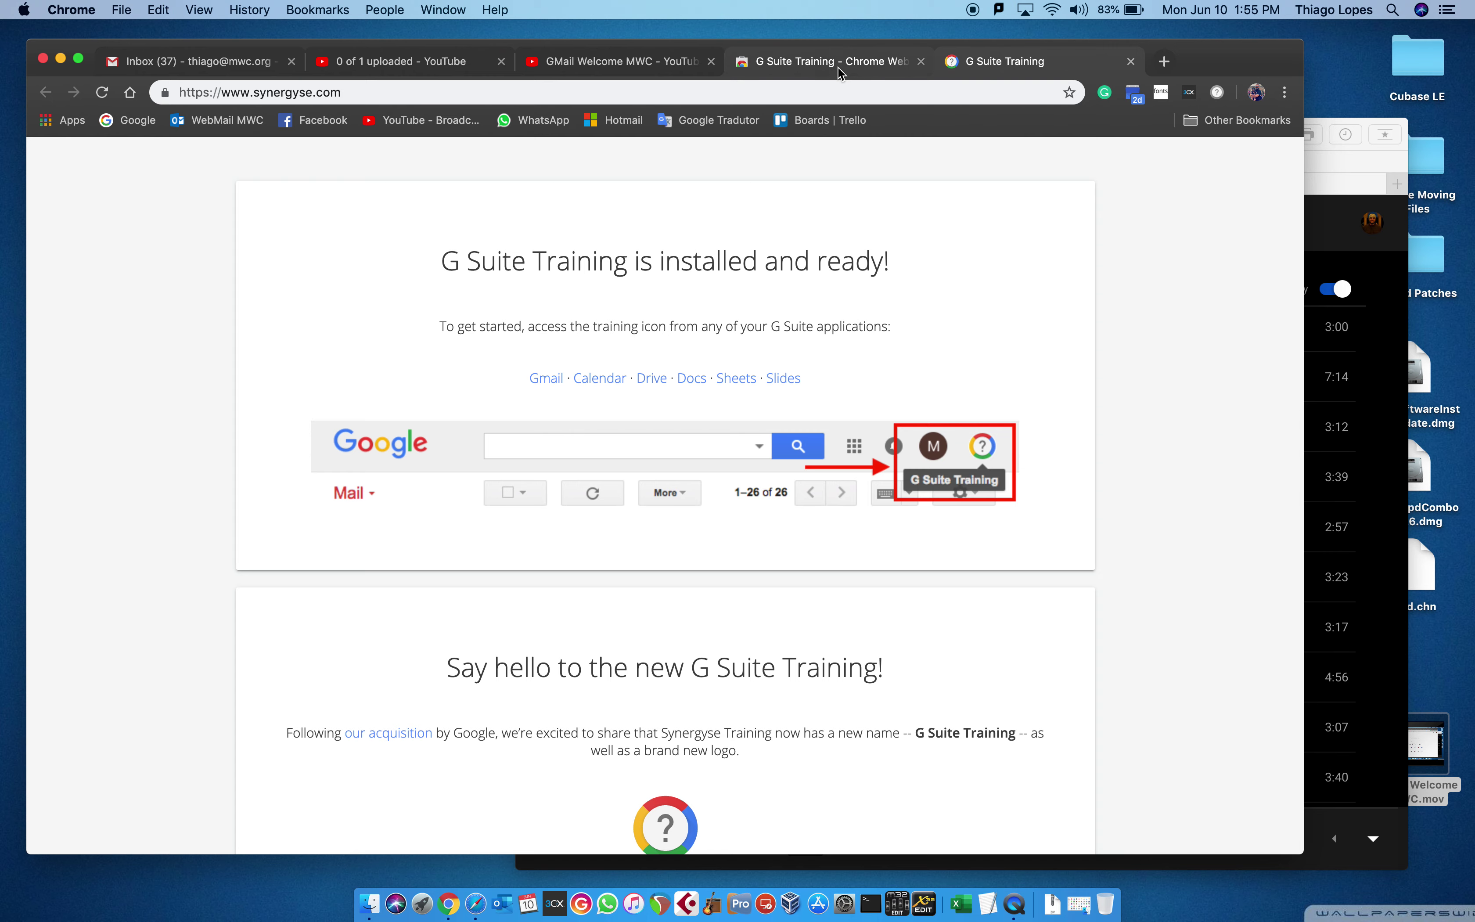
Step: Close the leftover Chrome Web Store tab and go to Google Drive from the welcome page
left_click(840, 69)
left_click(921, 61)
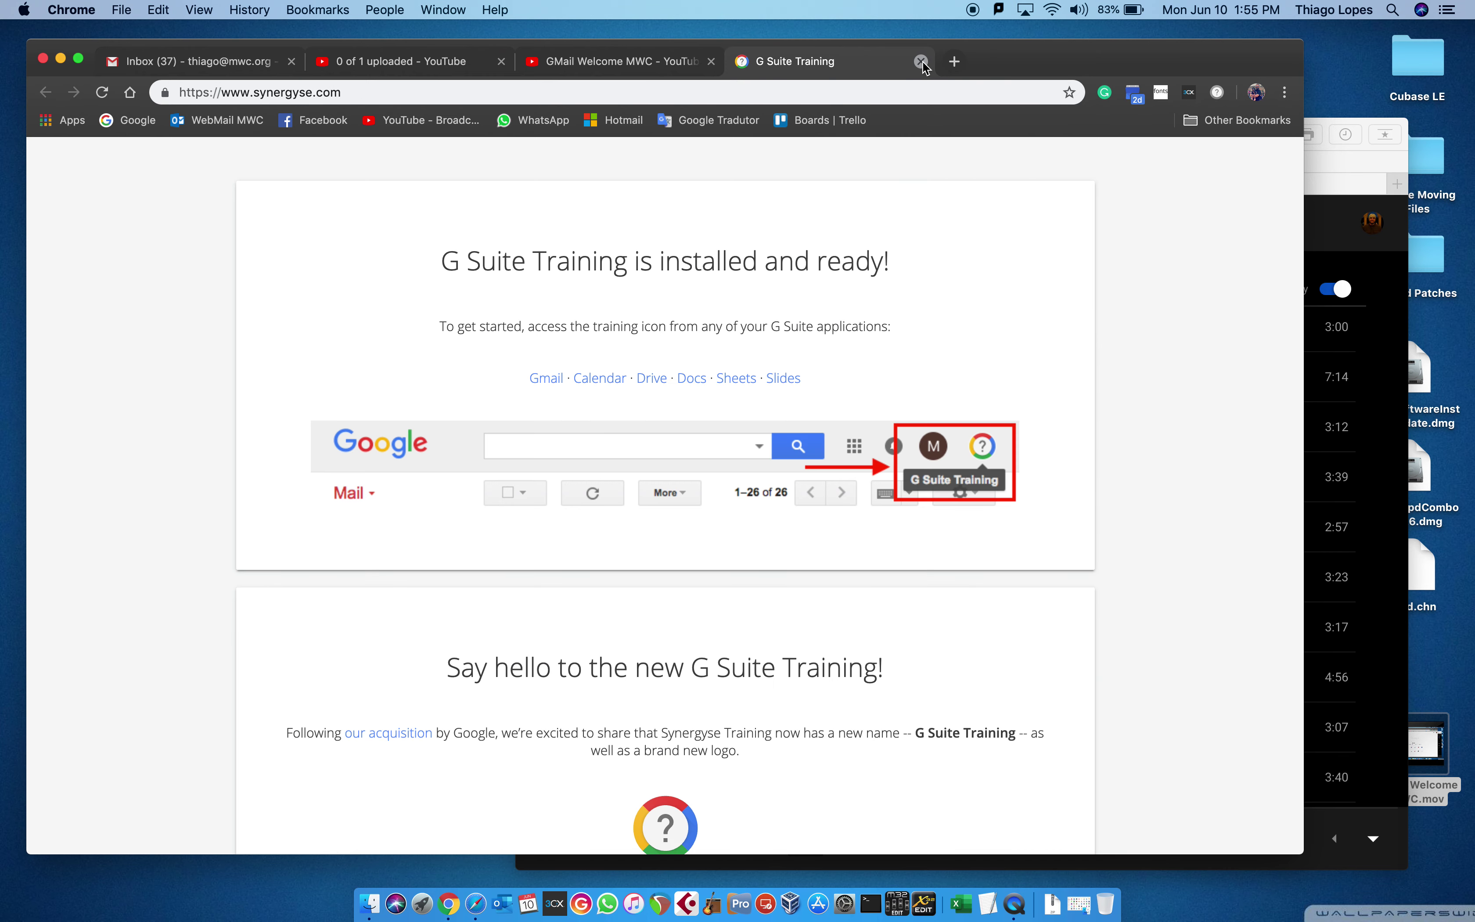
left_click(651, 379)
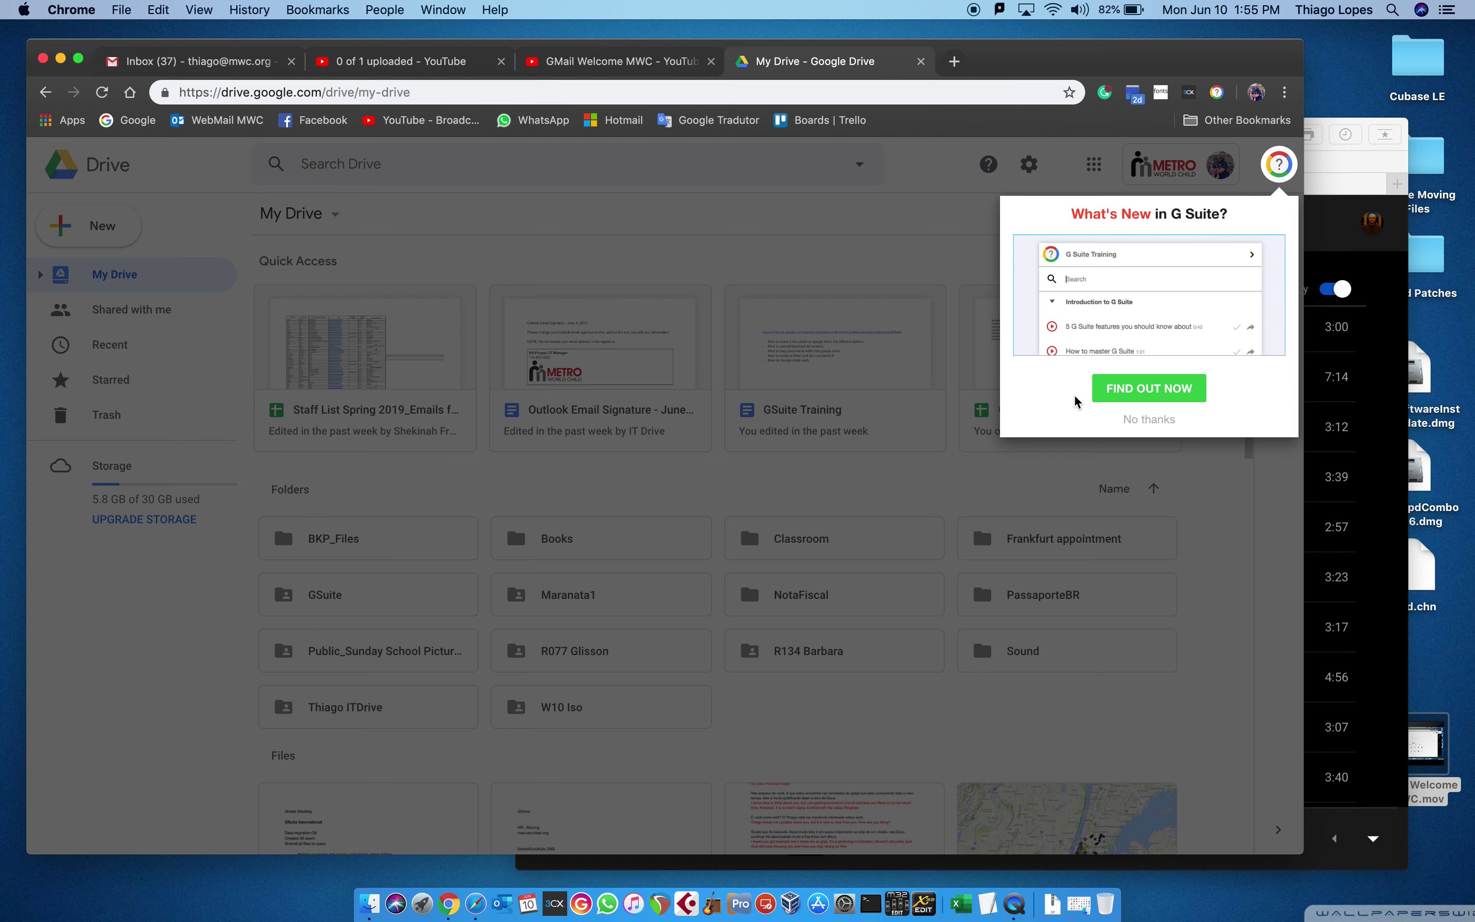
Step: Explore what's new in G Suite Training to reach the 'Use Drive while offline' lesson
left_click(1145, 396)
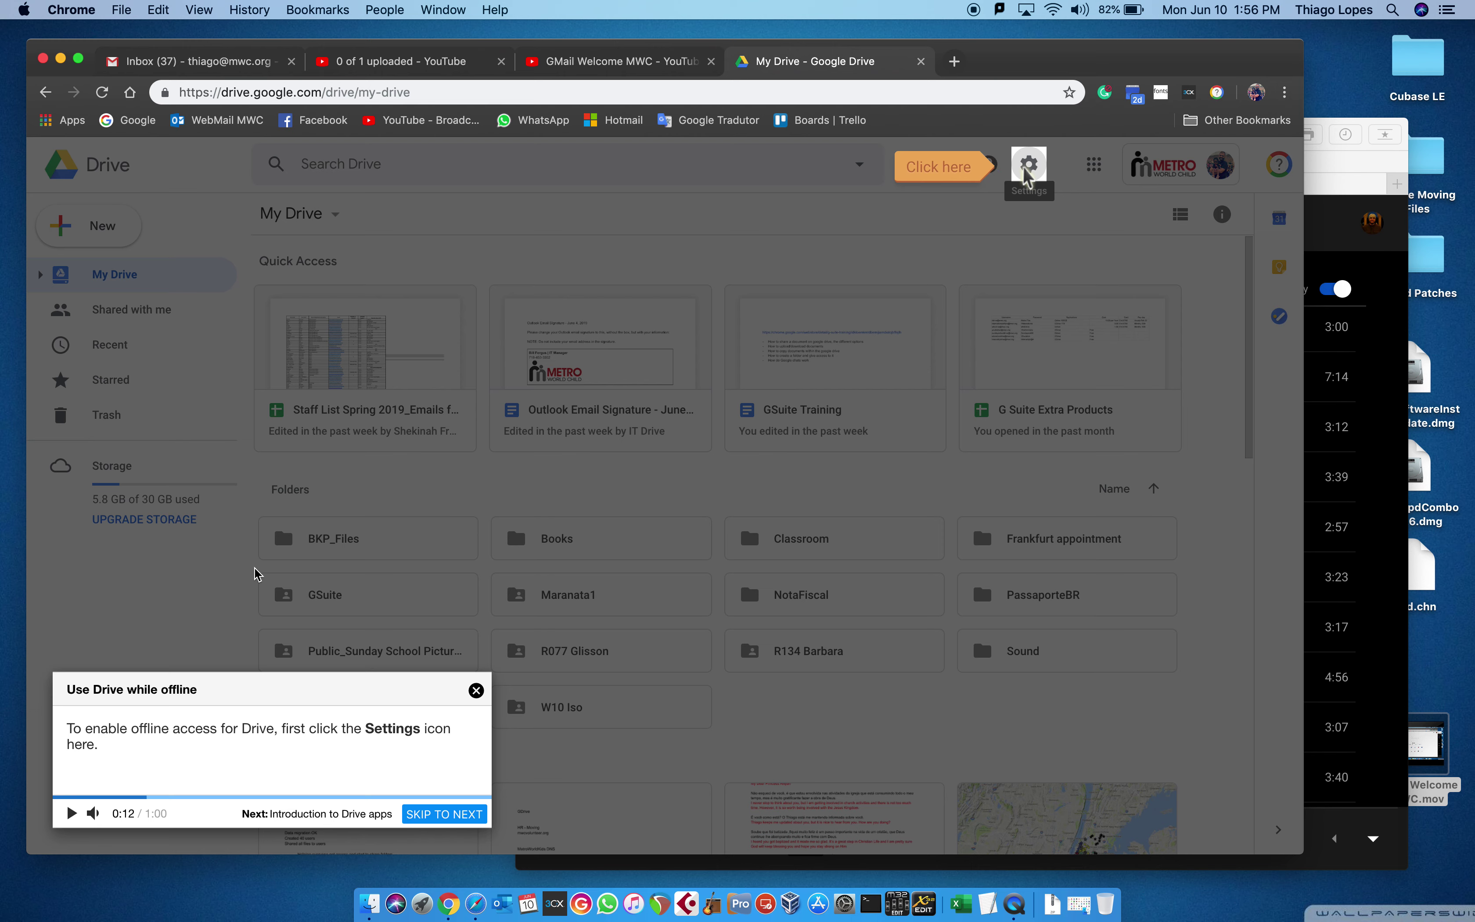
Step: Follow the offline lesson through Drive's Settings gear and its Offline option, then finish it
left_click(1029, 165)
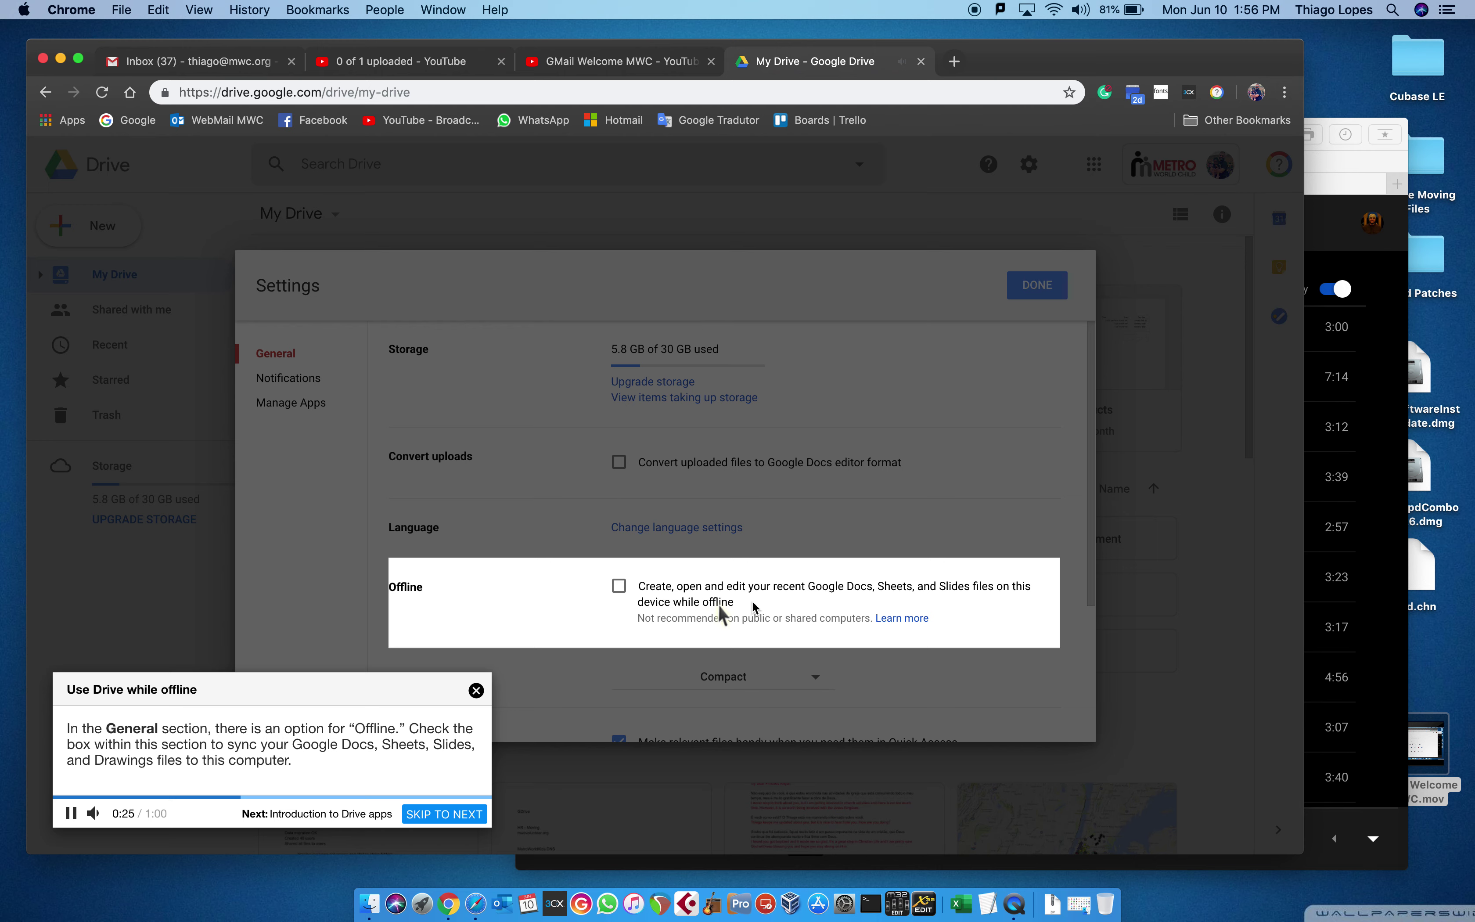
left_click(1036, 290)
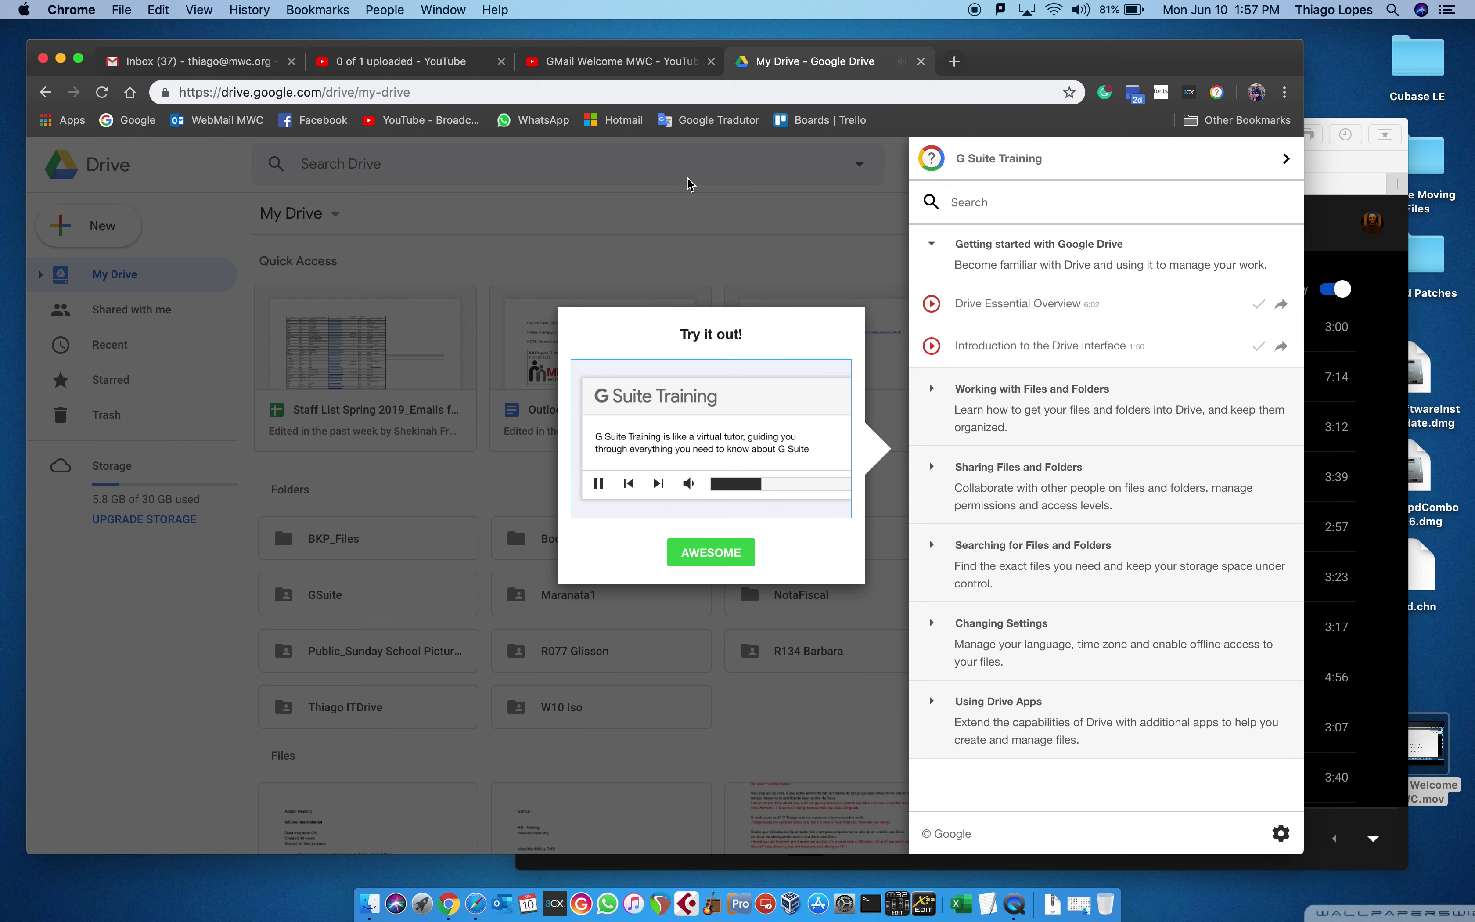
Step: Dismiss the try-it-out tip and go to Google Slides from the G Suite Training page
left_click(702, 558)
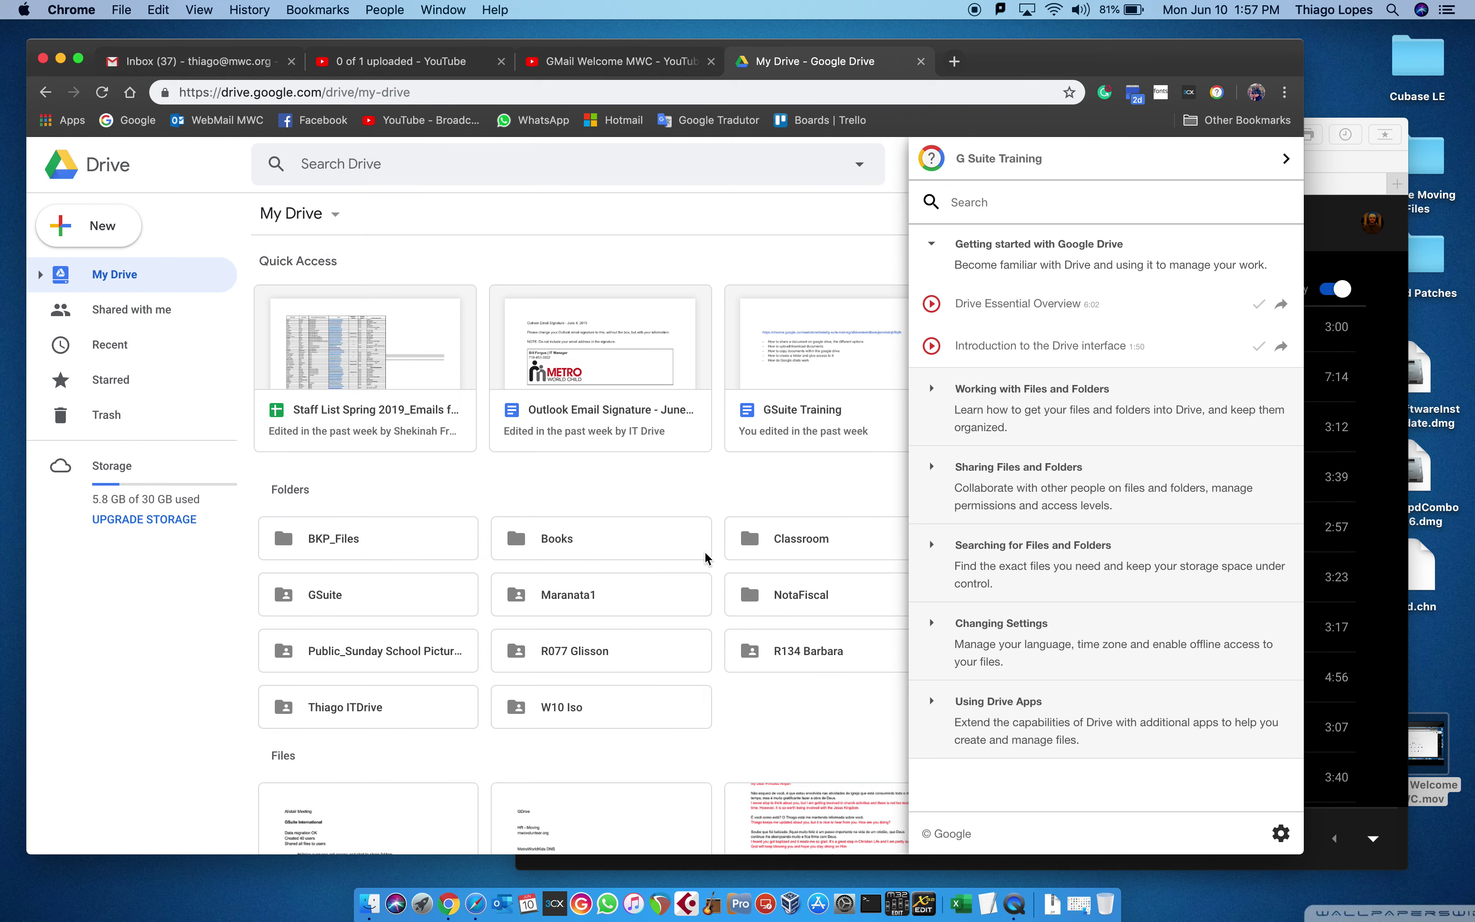
left_click(1287, 161)
right_click(1216, 93)
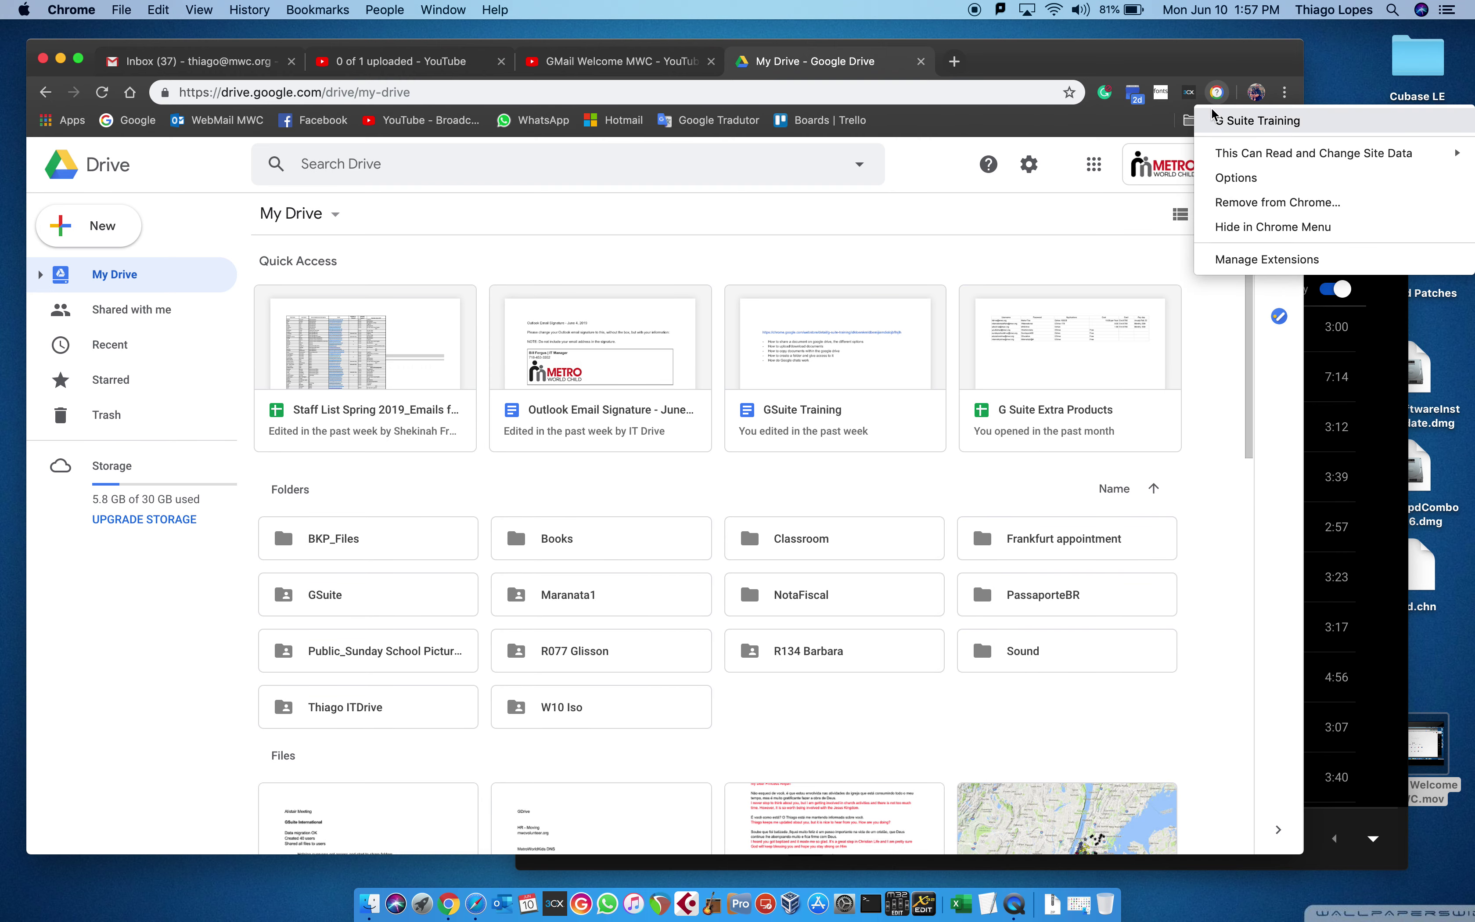
left_click(1216, 120)
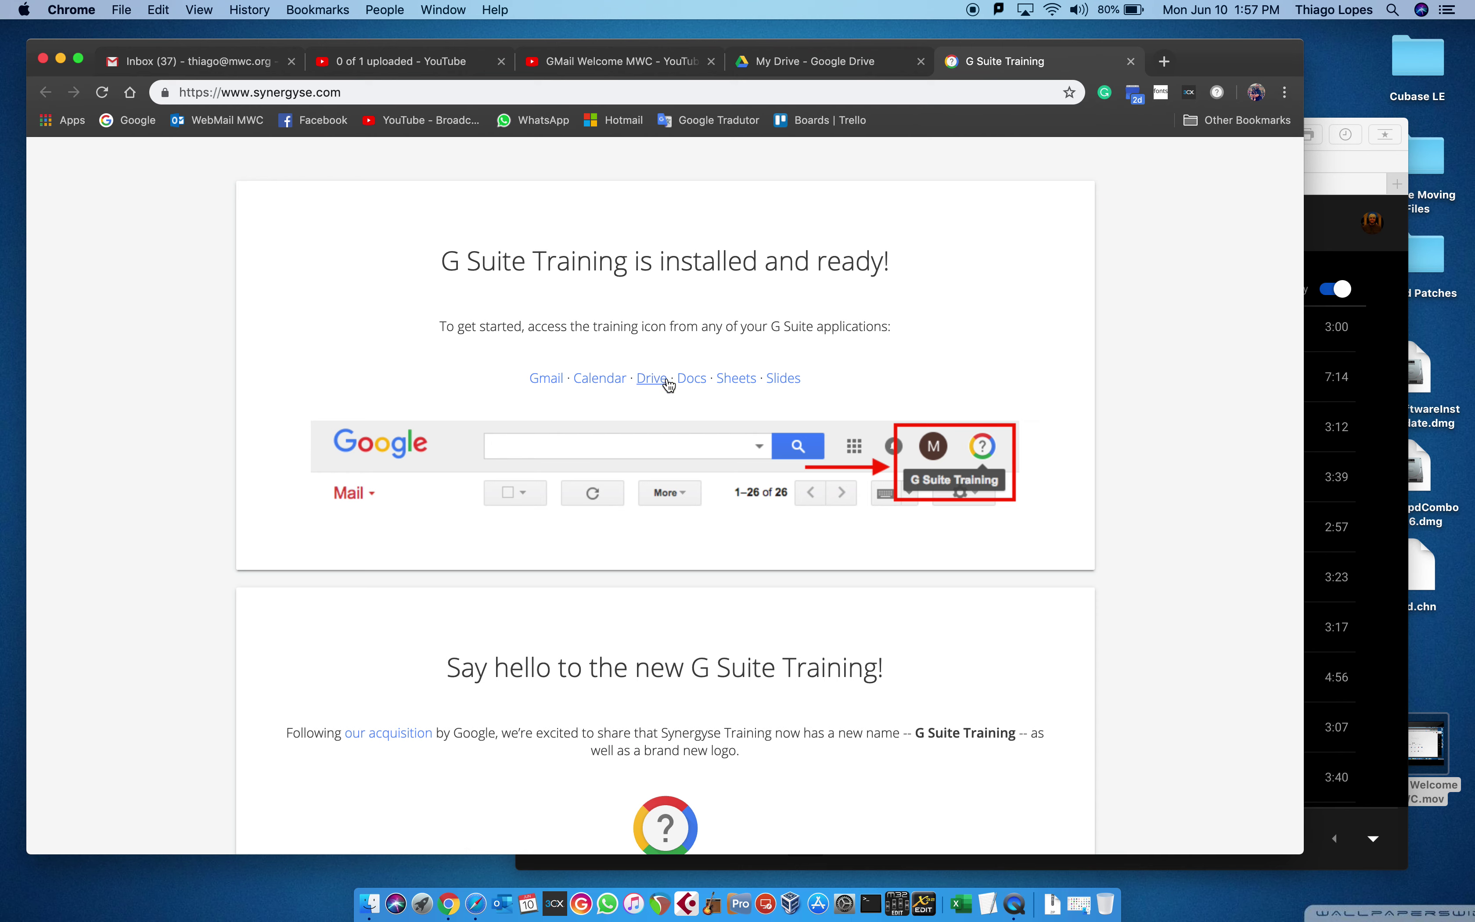
left_click(782, 380)
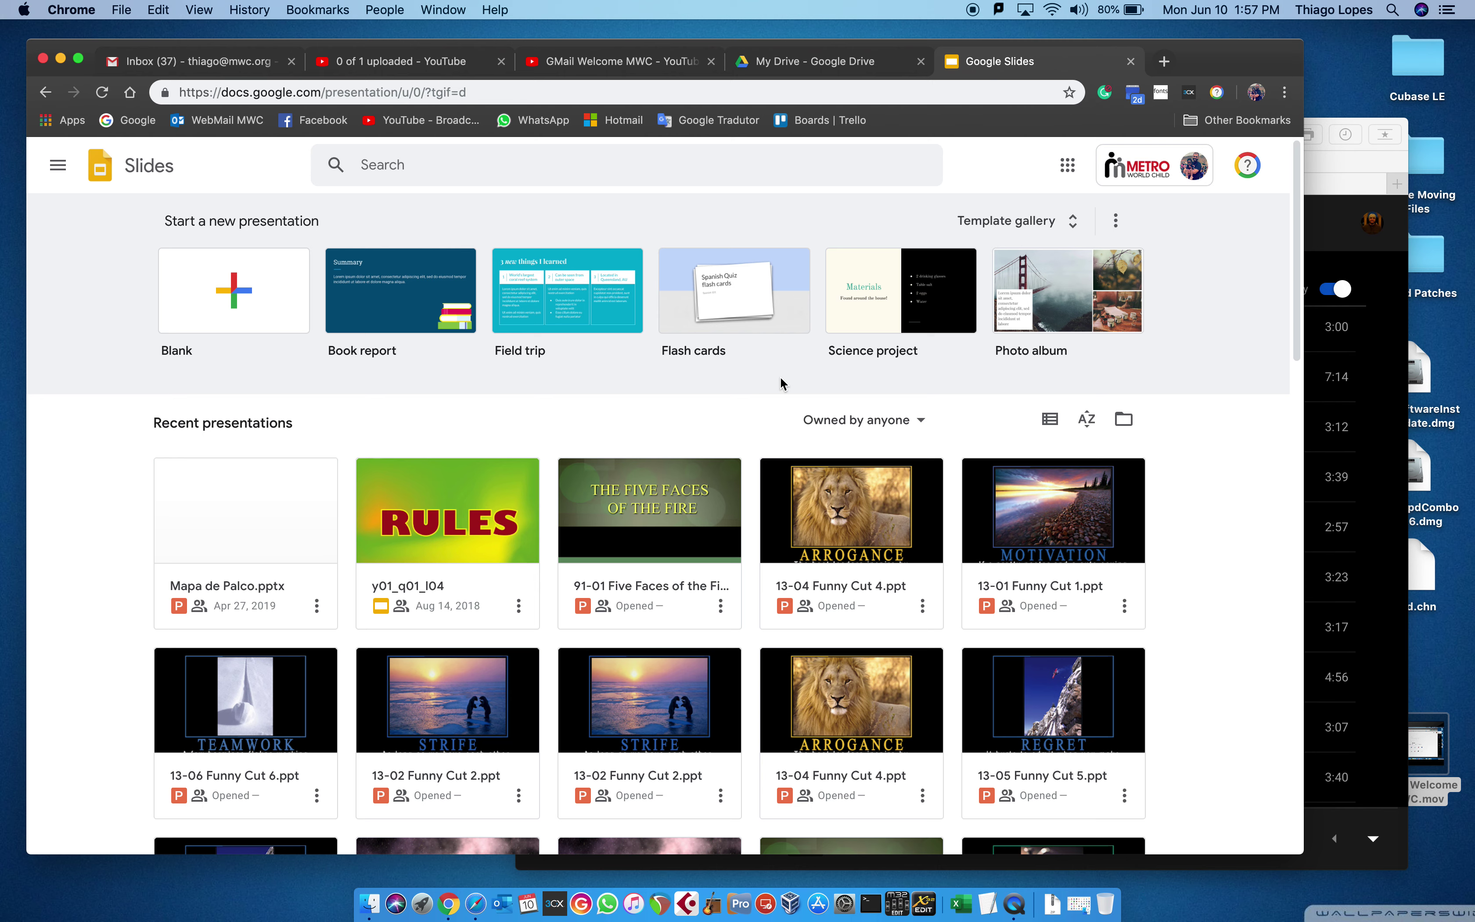
Step: Start the 'Introduction to presenting' lesson and create a blank presentation
left_click(1248, 164)
left_click(968, 468)
left_click(962, 549)
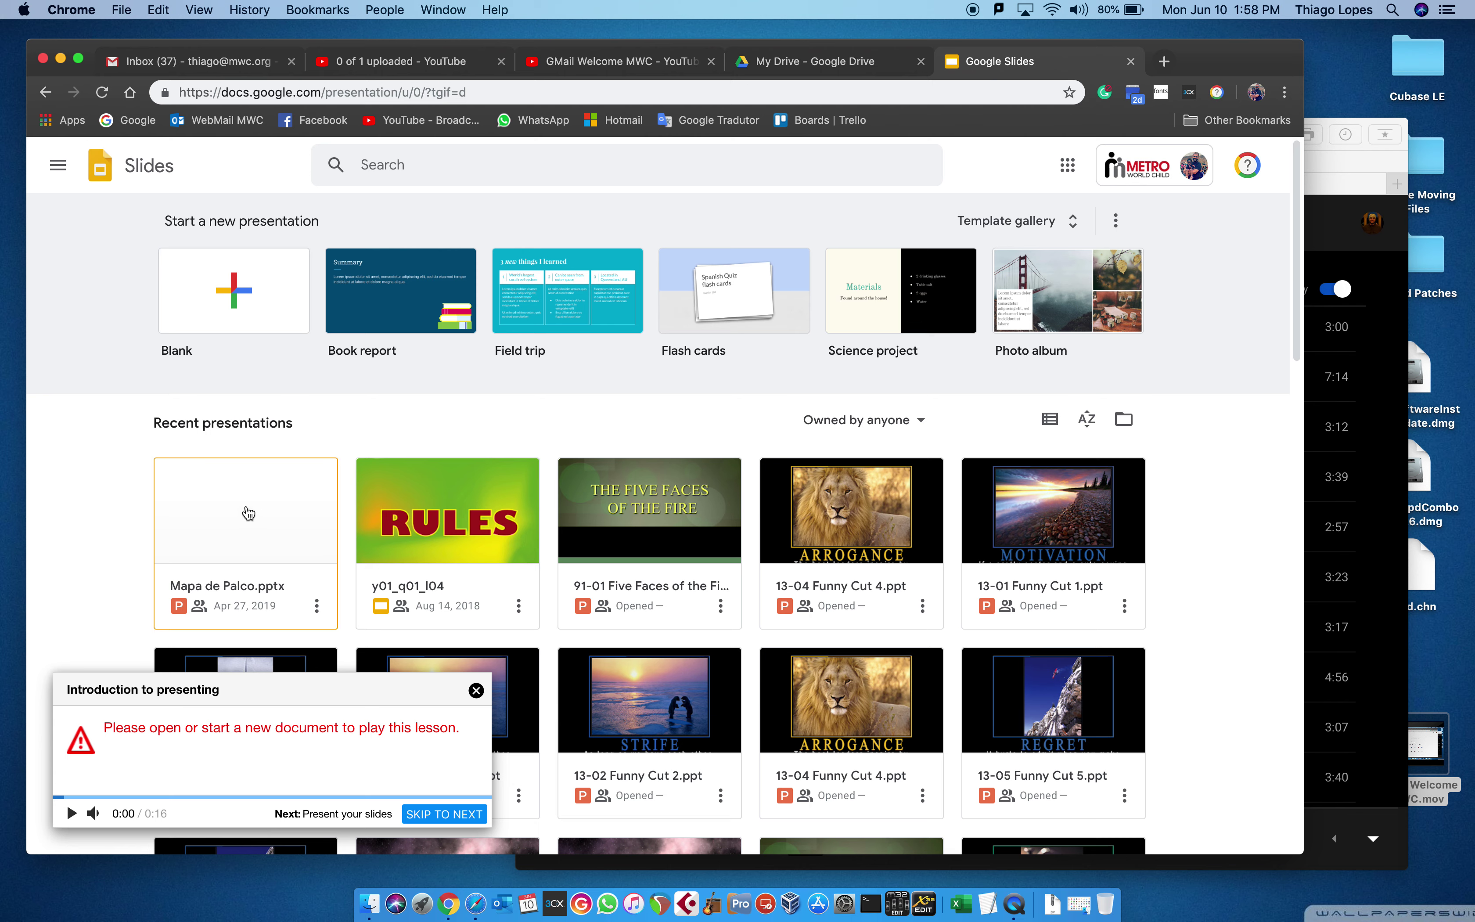
left_click(229, 289)
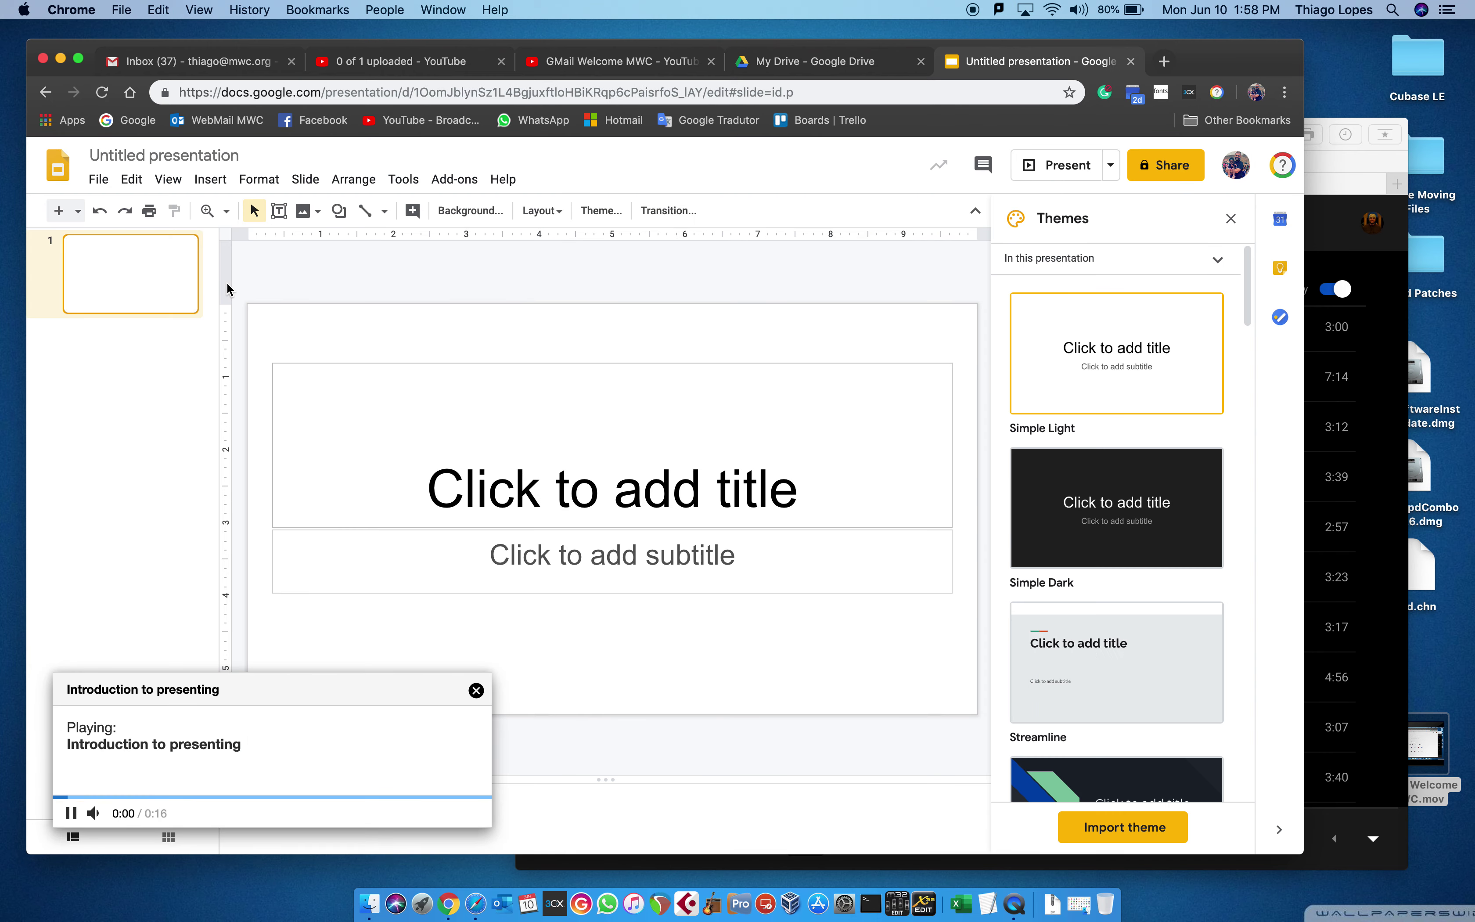
key("ctrl+m")
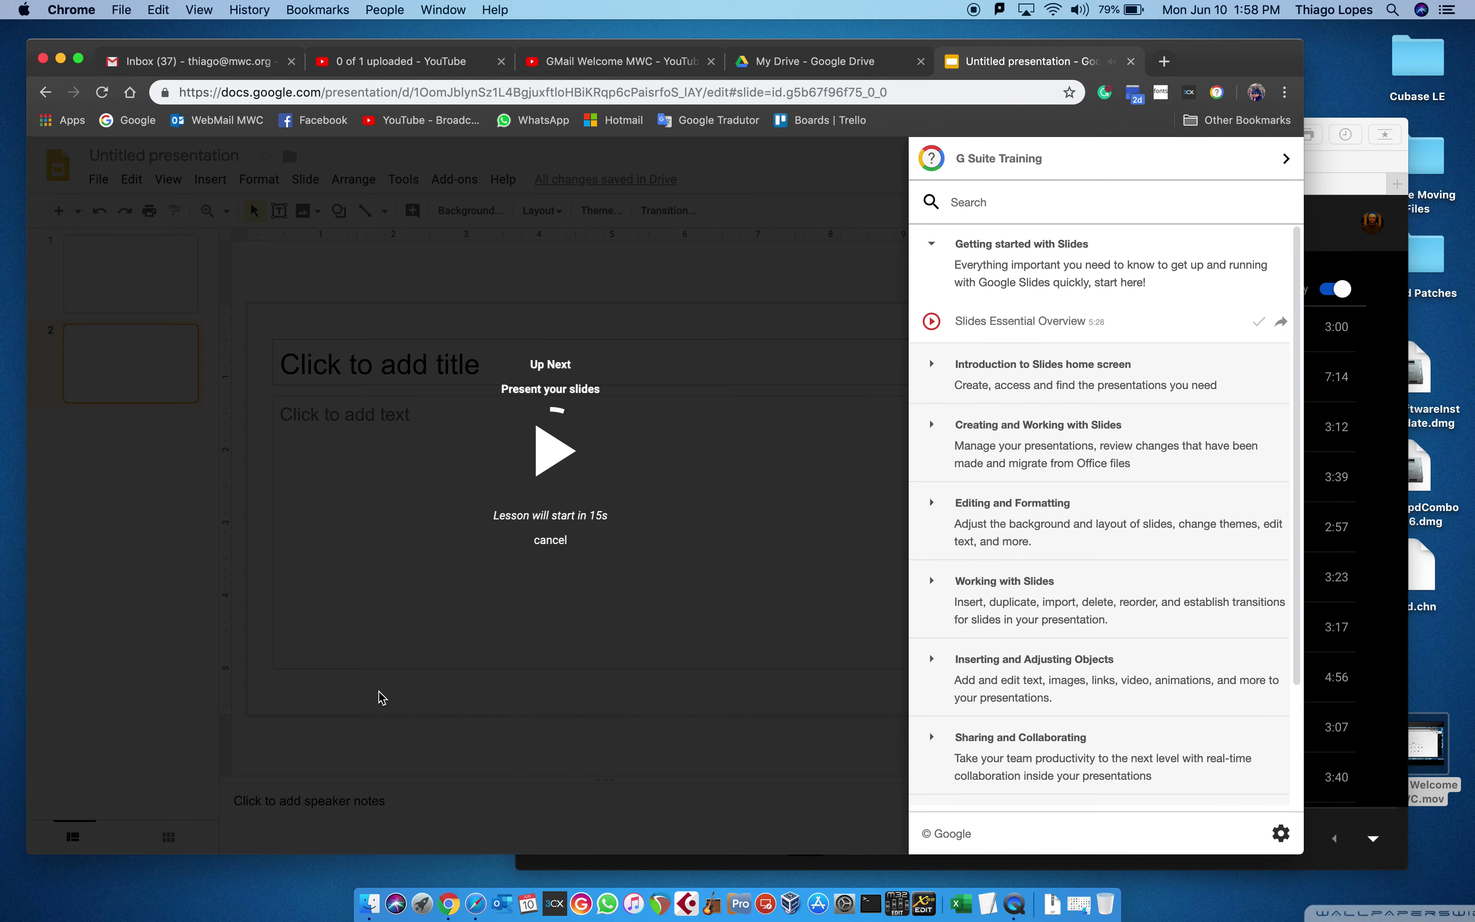
Step: Cancel the Up Next countdown so the next lesson doesn't start automatically
left_click(545, 548)
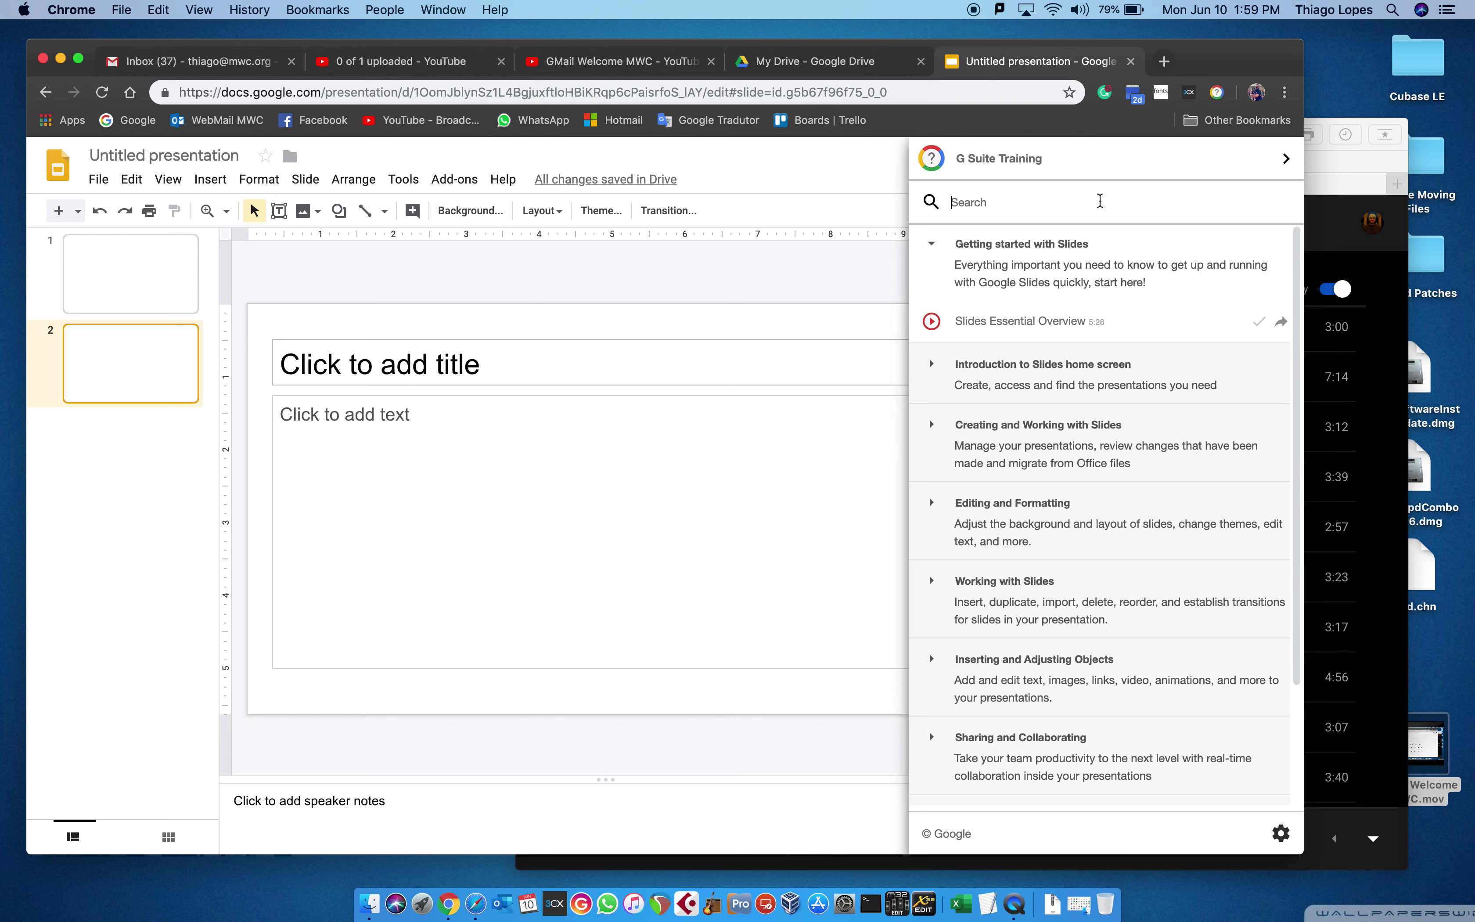
left_click(1101, 201)
Step: Search the training panel for 'Creat a sheet' and play 'Insert a chart from Google Sheets'
type("Creat a she")
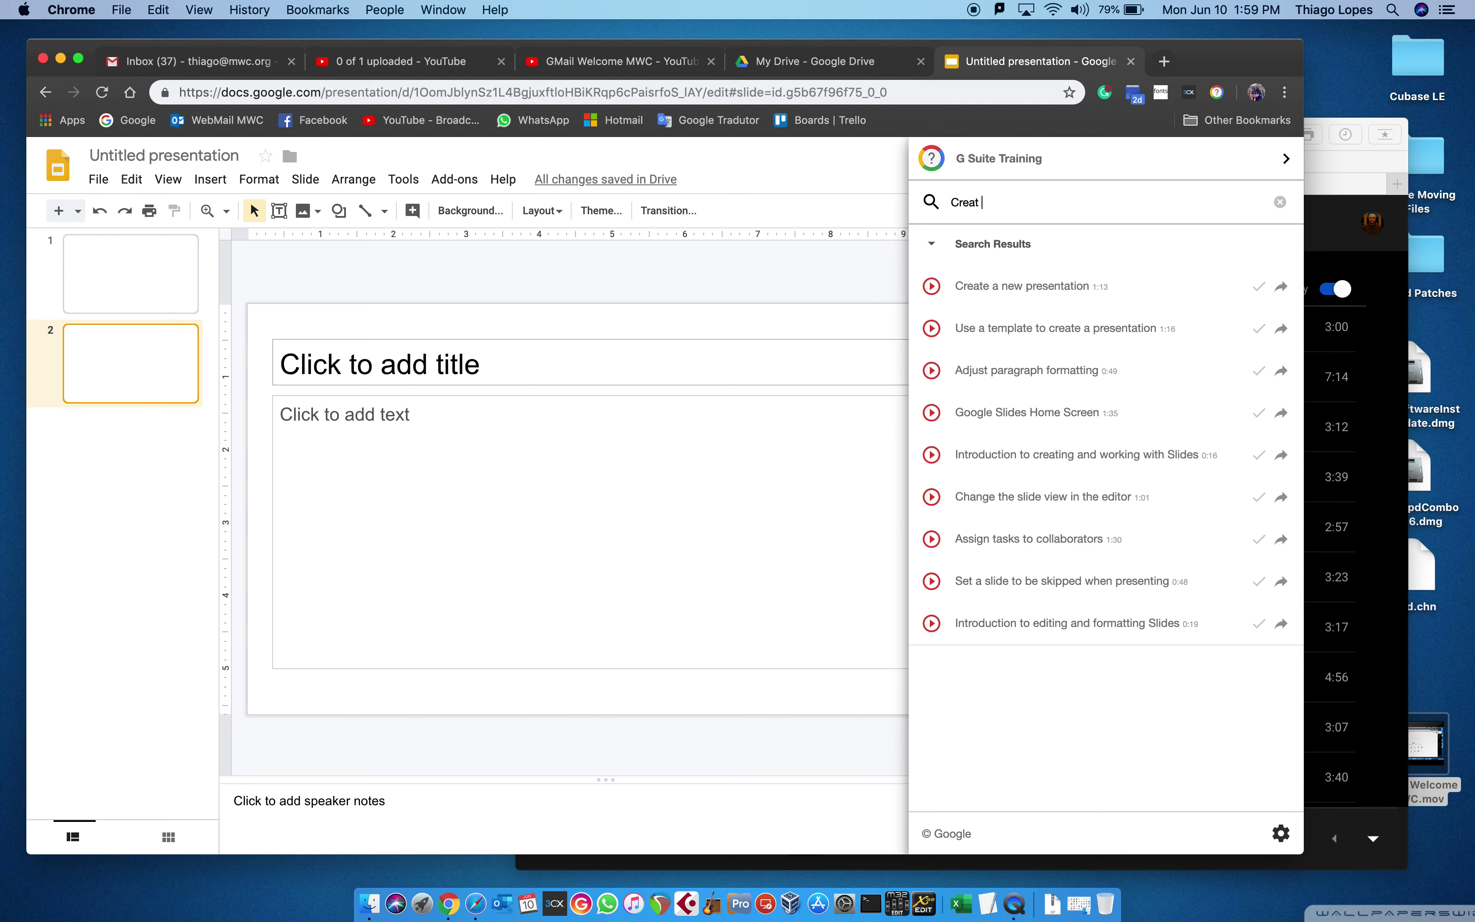
type("et")
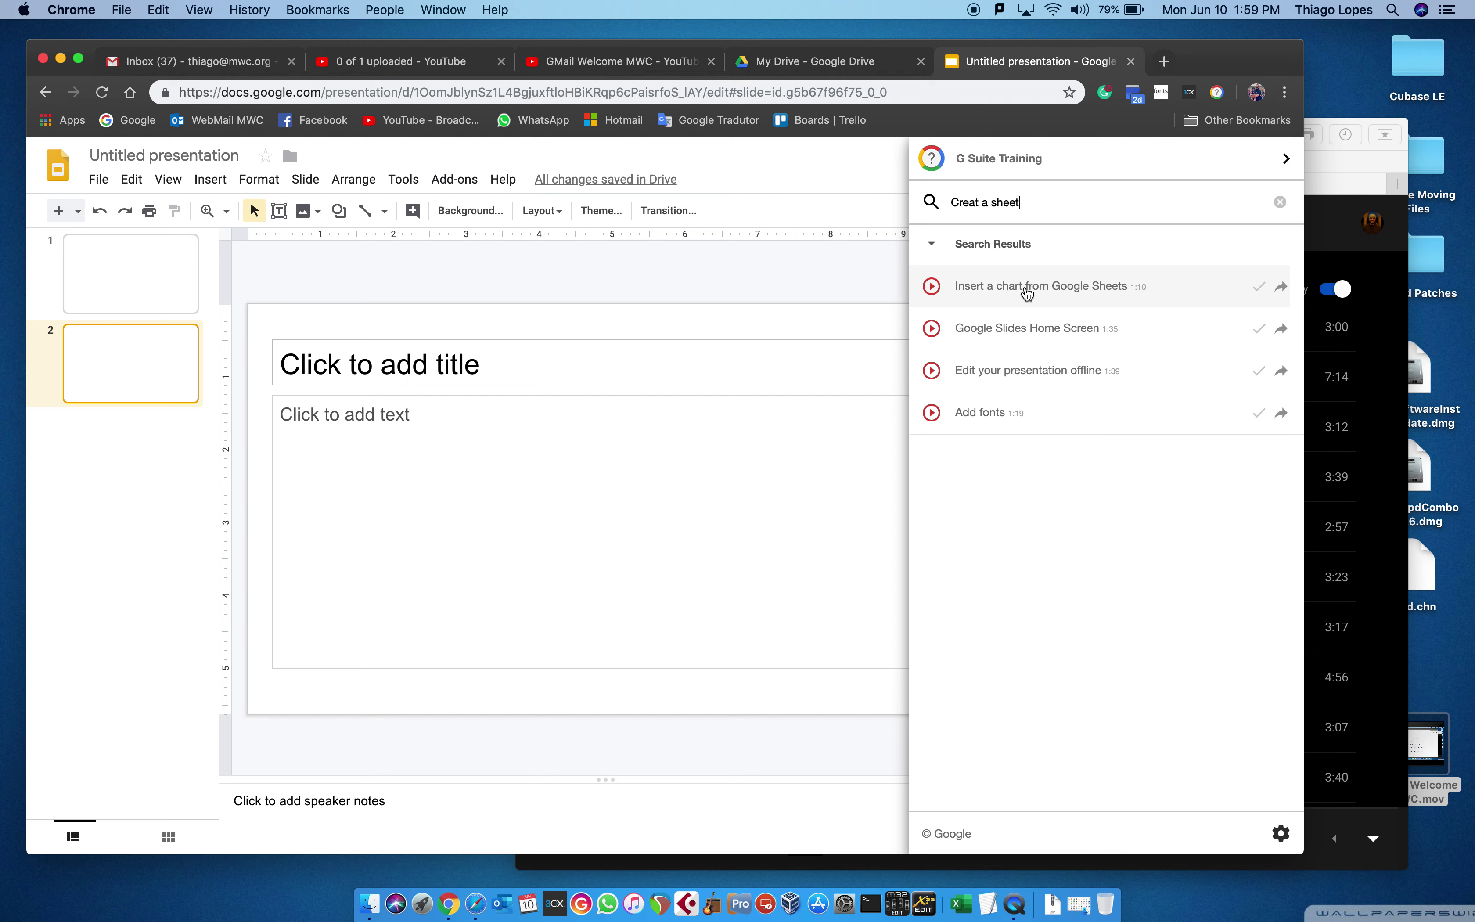
left_click(1027, 293)
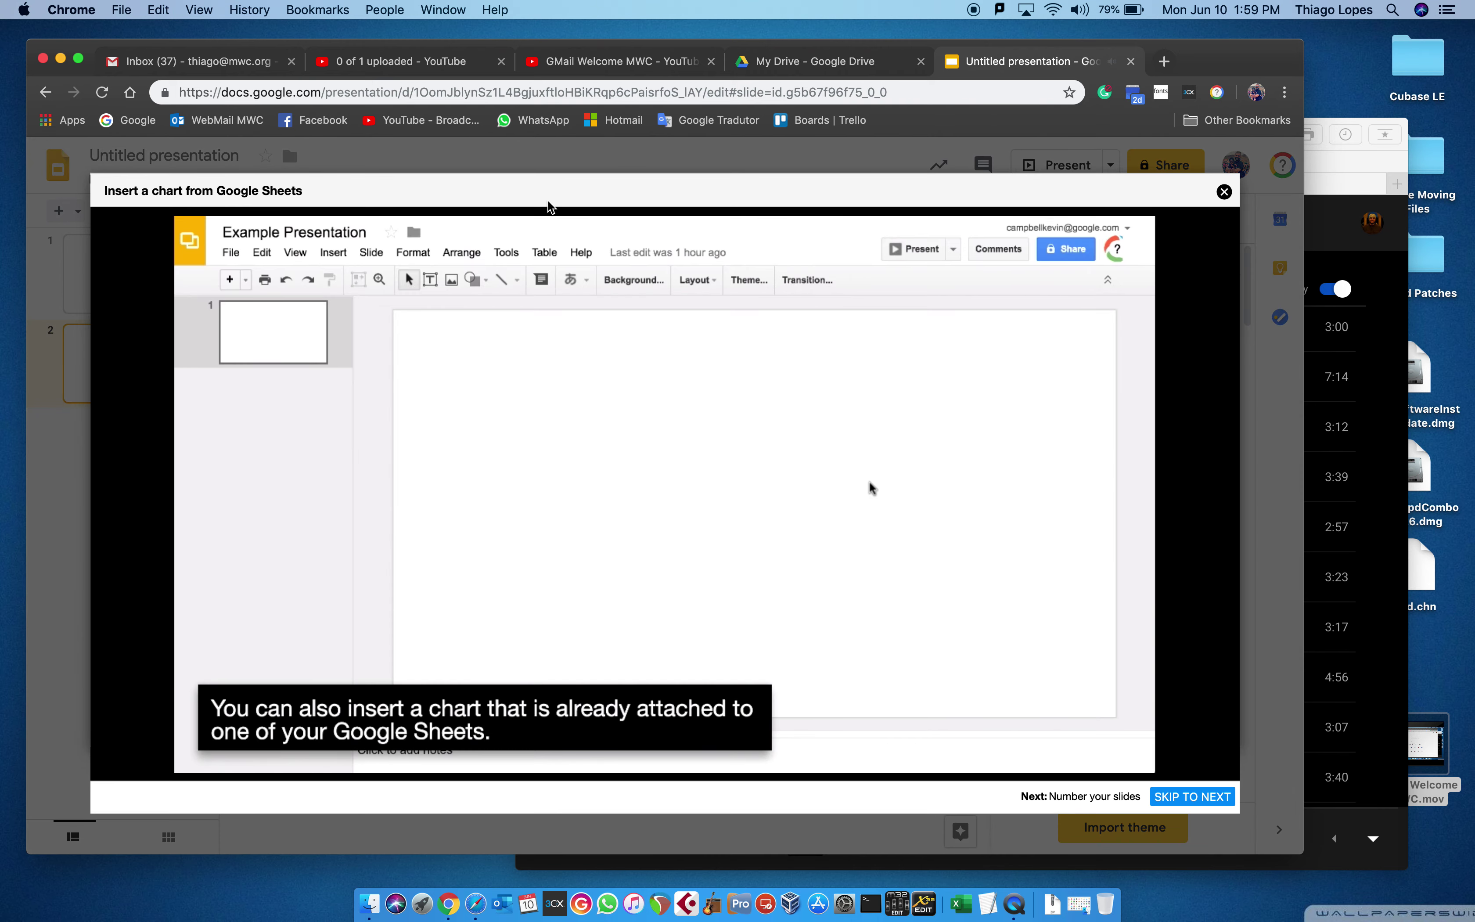
key("Escape")
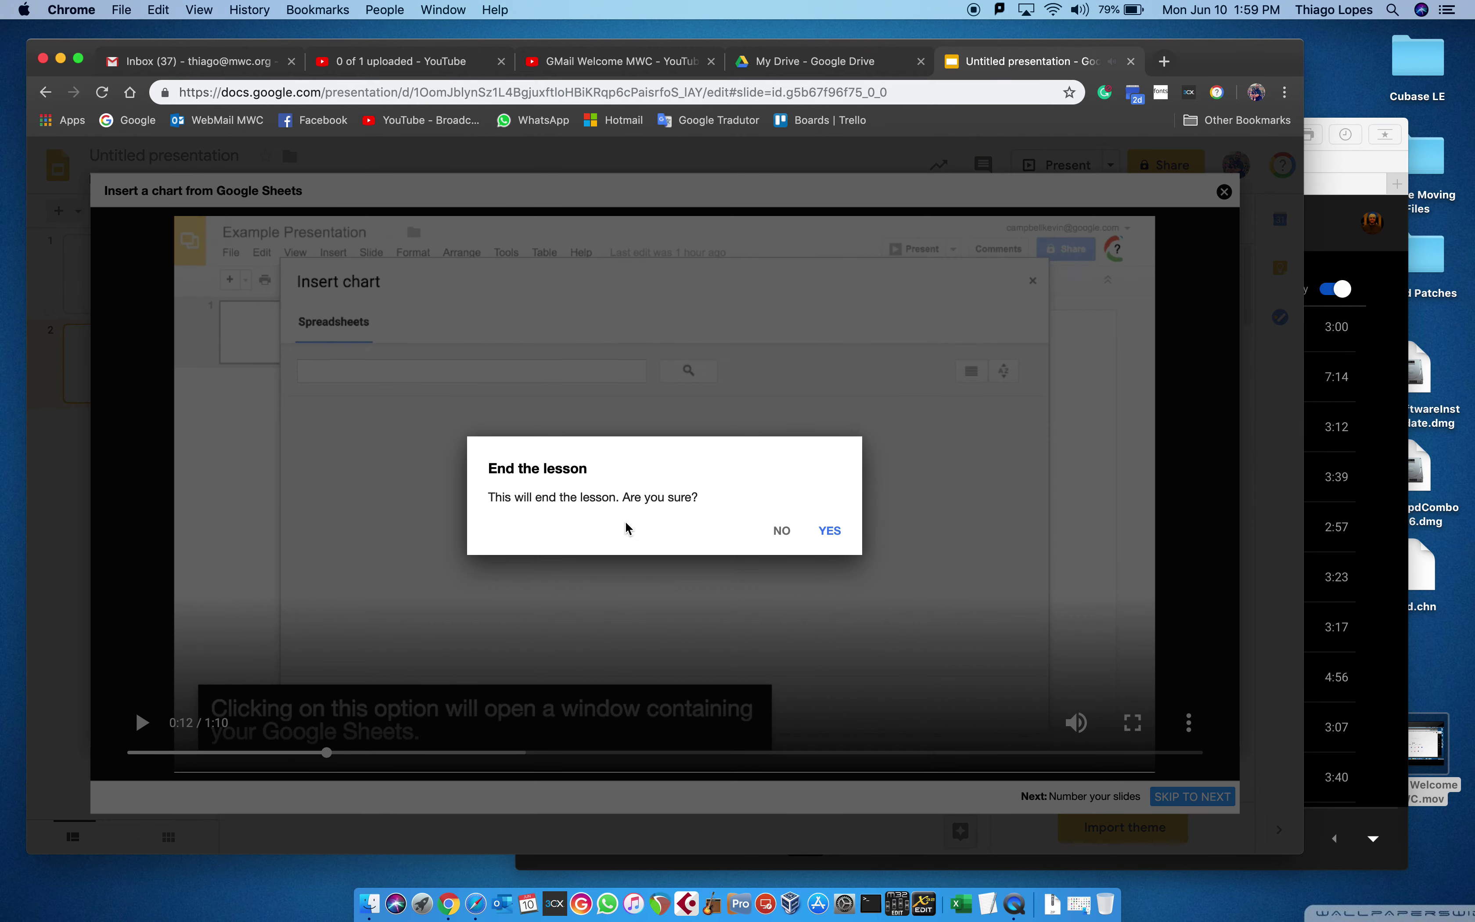